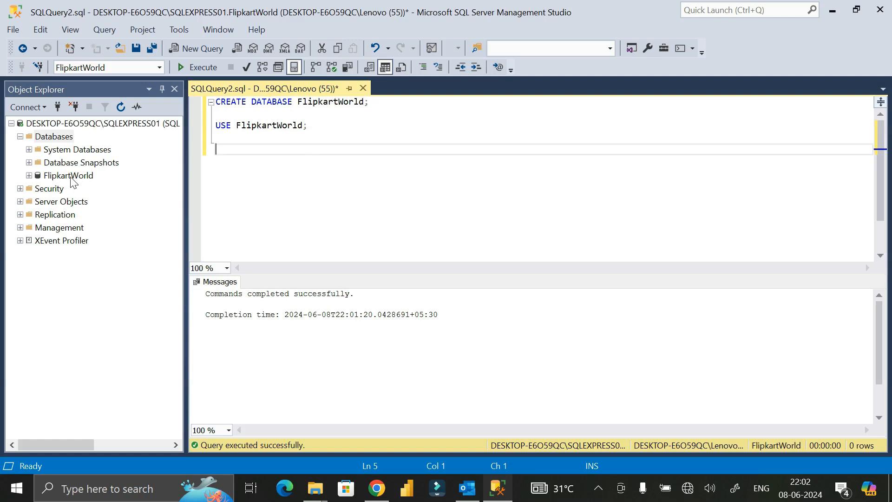
- Expand the FlipkartWorld database and inspect its Tables folder for existing tables
click(27, 179)
click(28, 176)
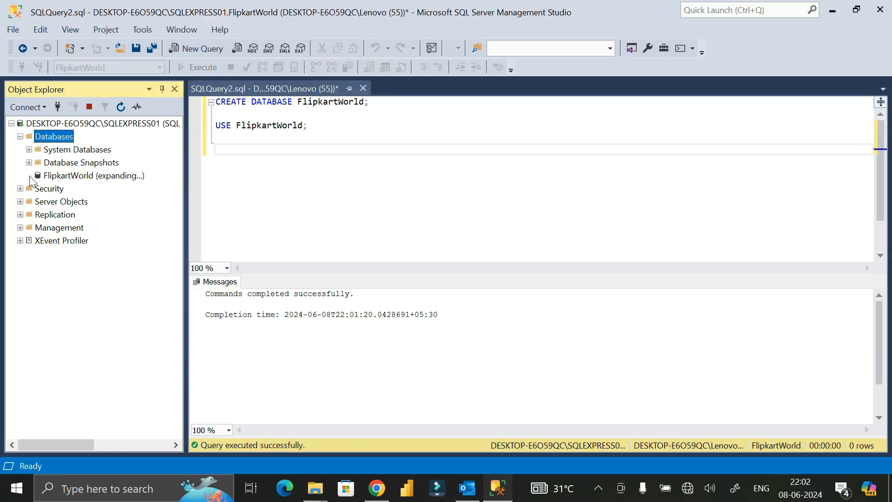
click(38, 202)
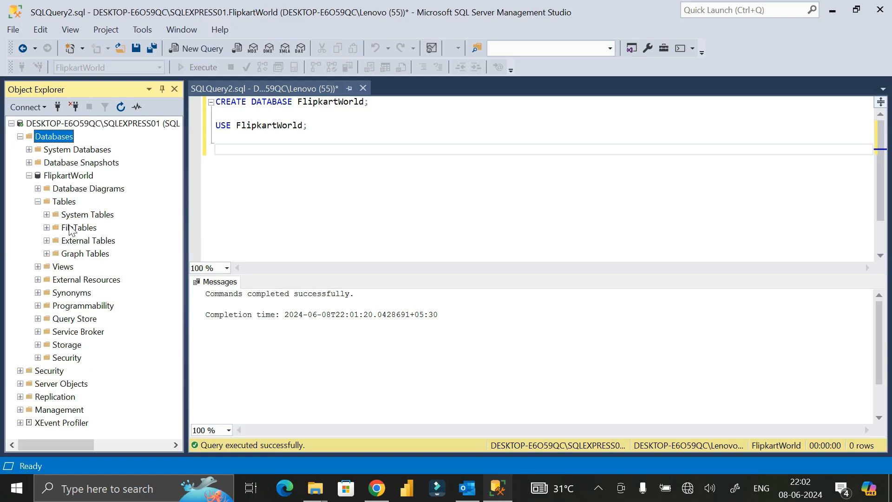
click(38, 202)
- Check the file type of the Flipkart workbook on the desktop in its properties
click(831, 11)
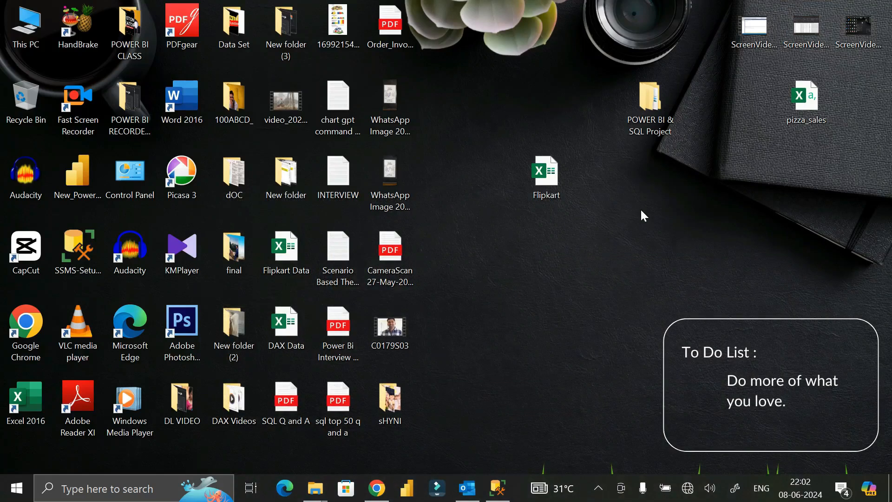
click(548, 182)
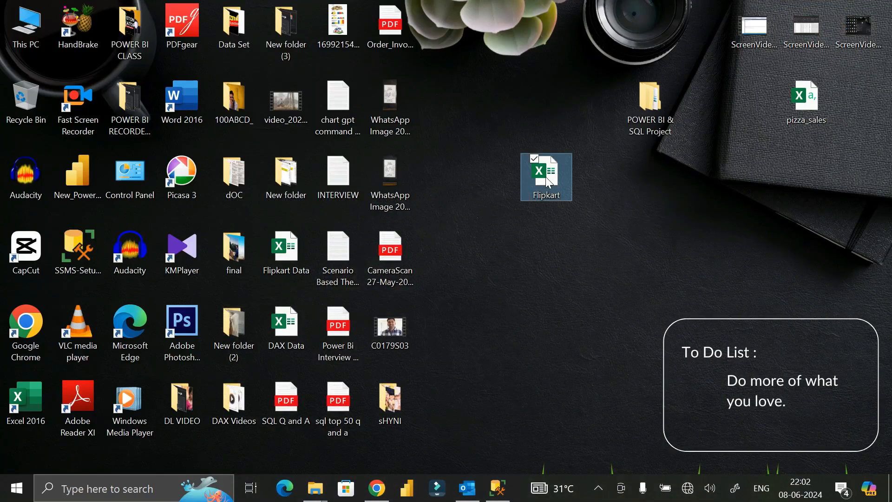
right_click(548, 182)
click(474, 458)
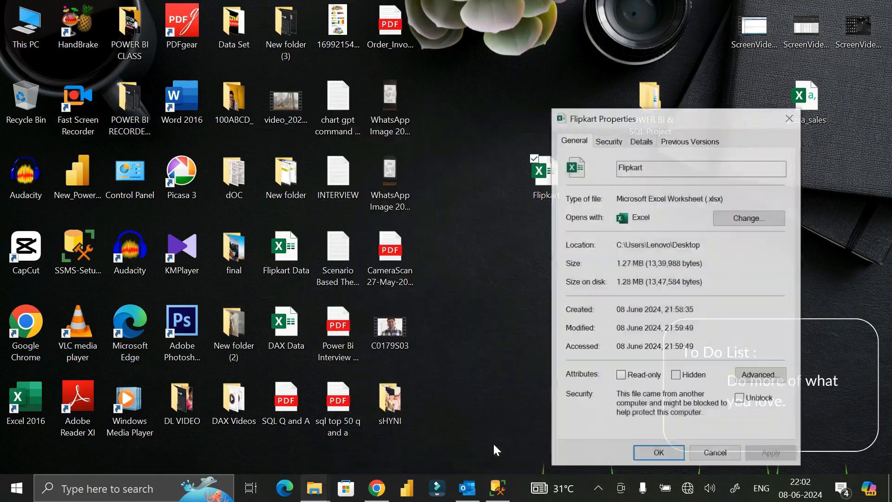
drag(706, 198, 721, 200)
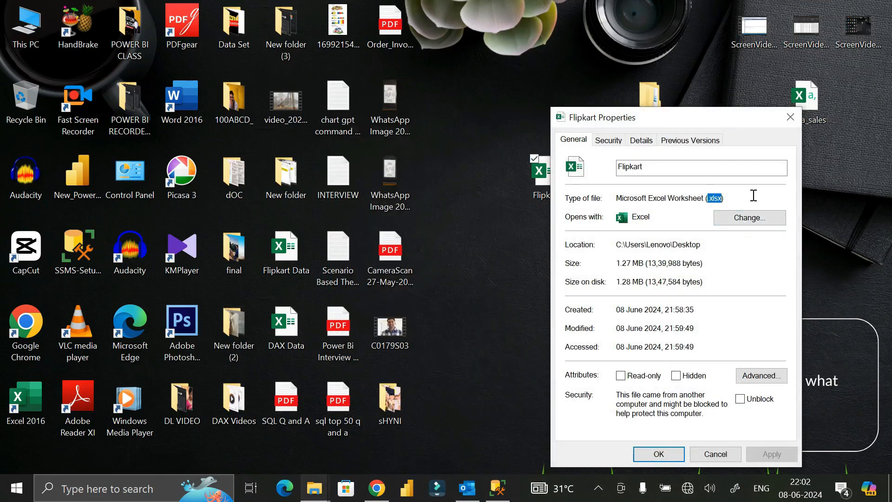
click(794, 119)
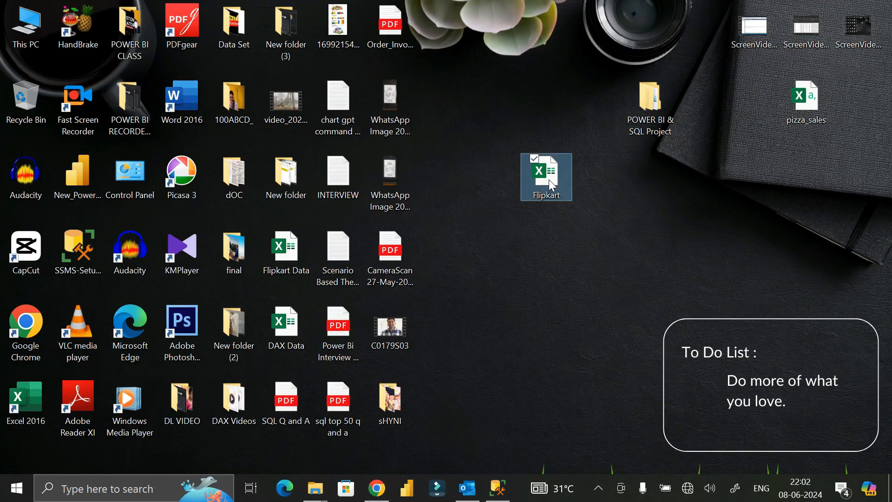
- Open the Flipkart workbook in Excel to examine the Orders sheet's columns and data, and close it
double_click(550, 181)
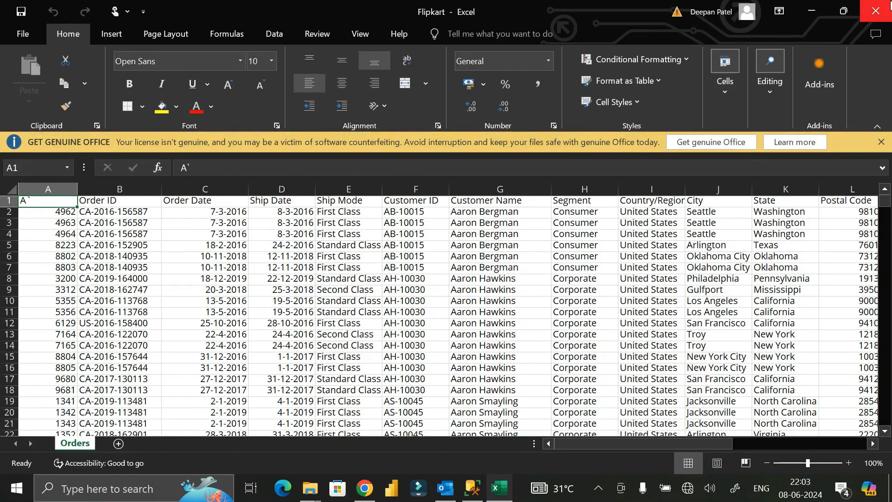
click(890, 5)
right_click(890, 7)
click(582, 302)
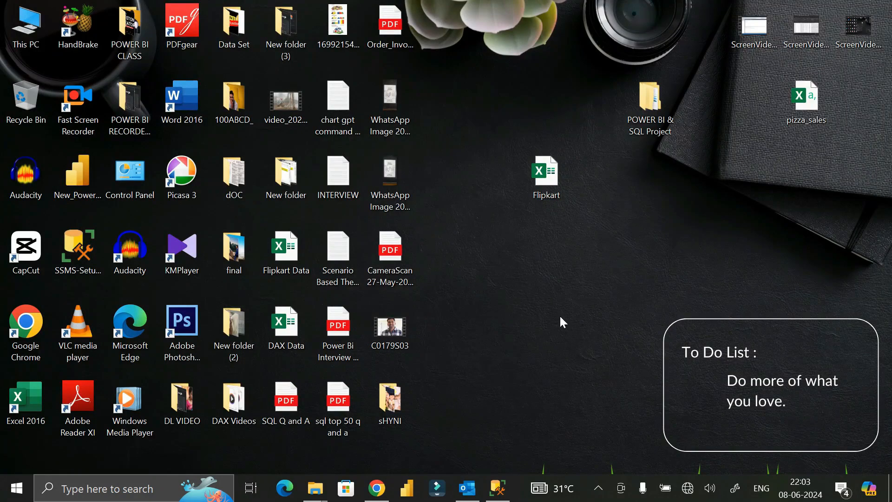
- Switch to SQL Server Management Studio, start the Import Data wizard for the FlipkartWorld database and proceed past its welcome page
click(498, 488)
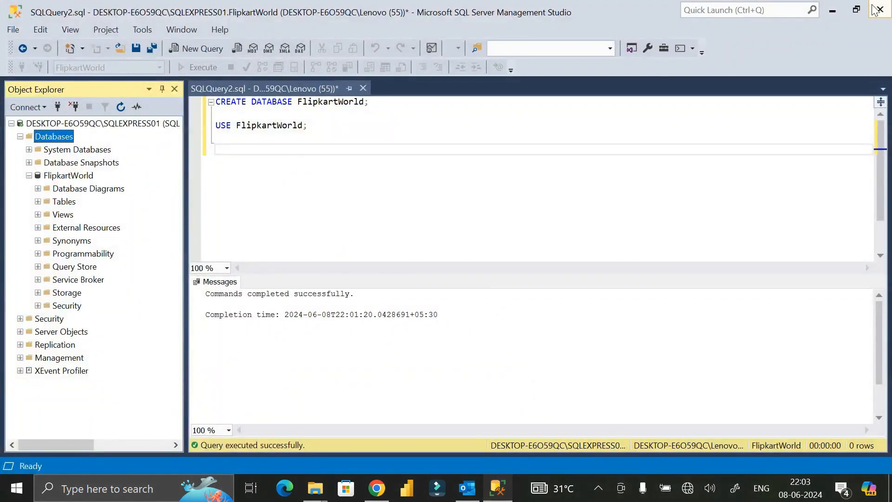
click(70, 177)
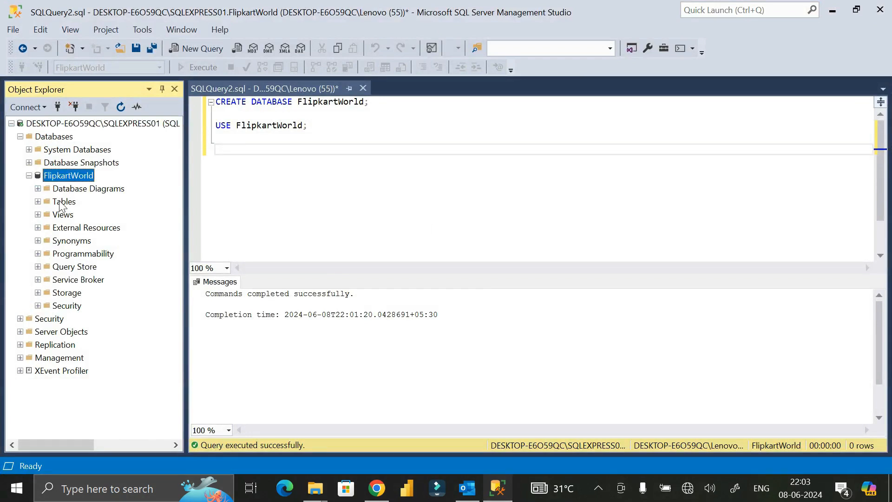
click(65, 203)
click(54, 177)
right_click(54, 177)
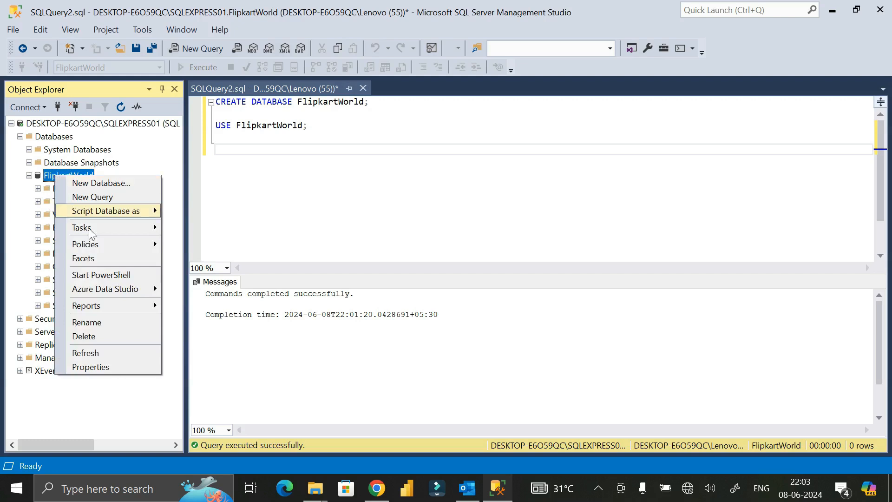
mouse_move(134, 232)
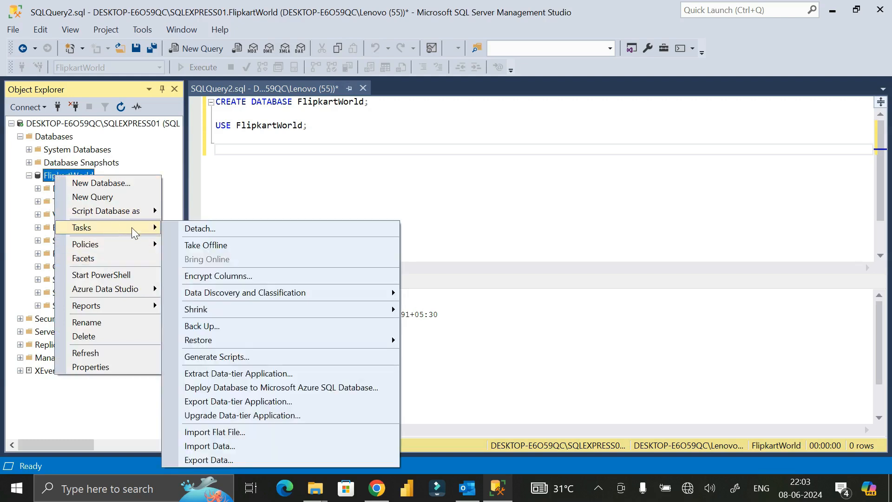
click(230, 446)
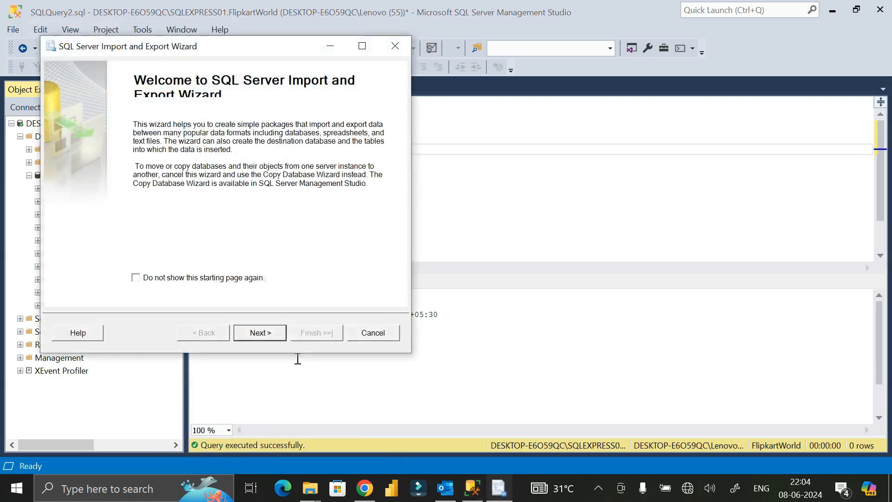
click(257, 333)
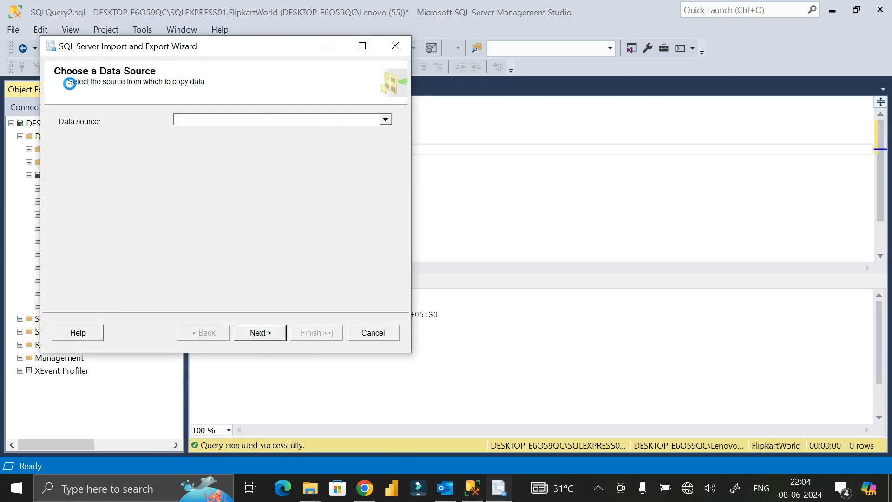
- Set the import data source to Microsoft Excel with the desktop file Flipkart.xlsx and proceed to the destination page
click(385, 119)
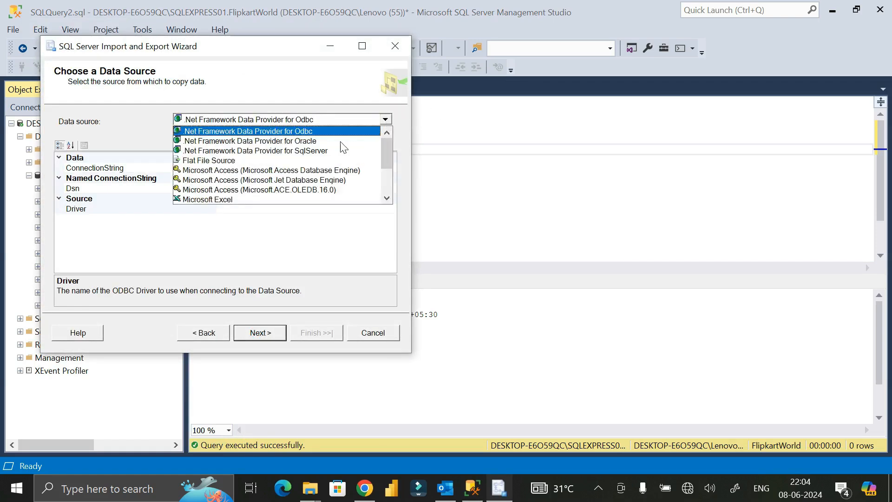
click(212, 199)
click(365, 184)
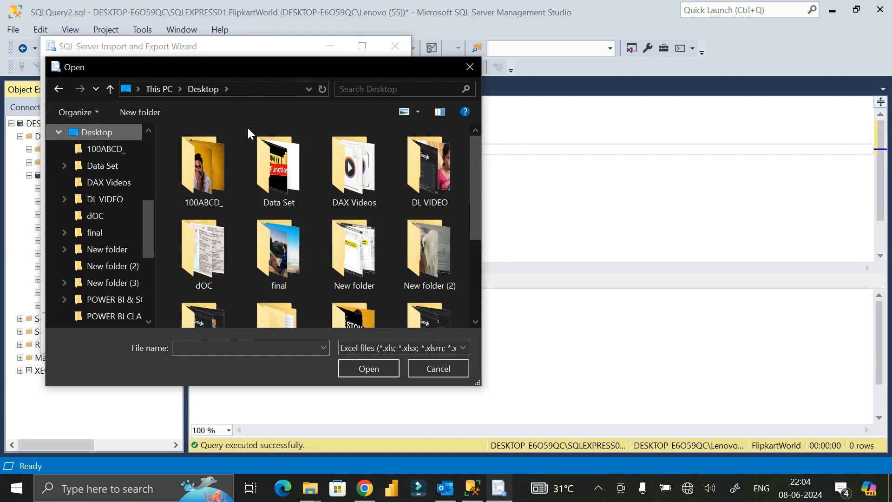
scroll(311, 205, down, 3)
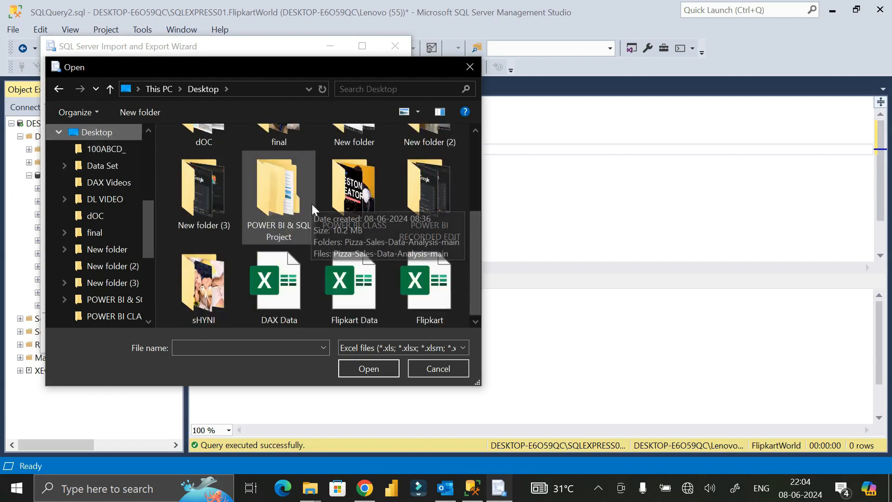
click(439, 297)
click(369, 369)
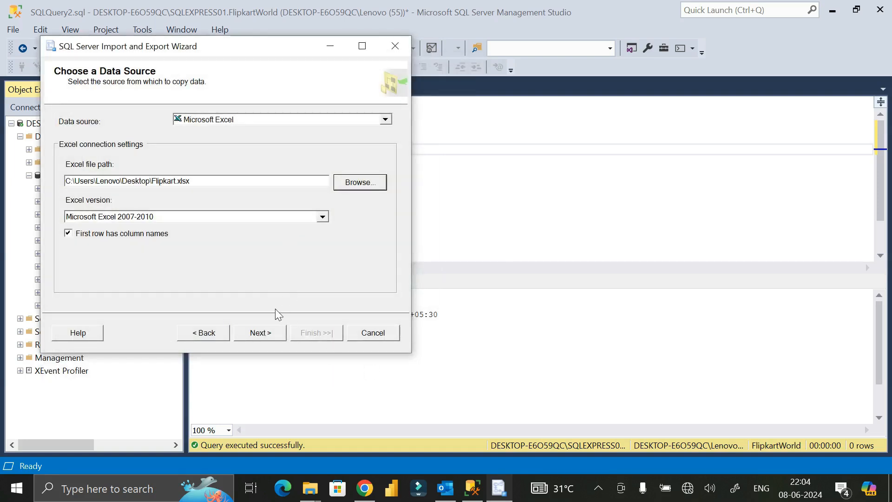
click(262, 333)
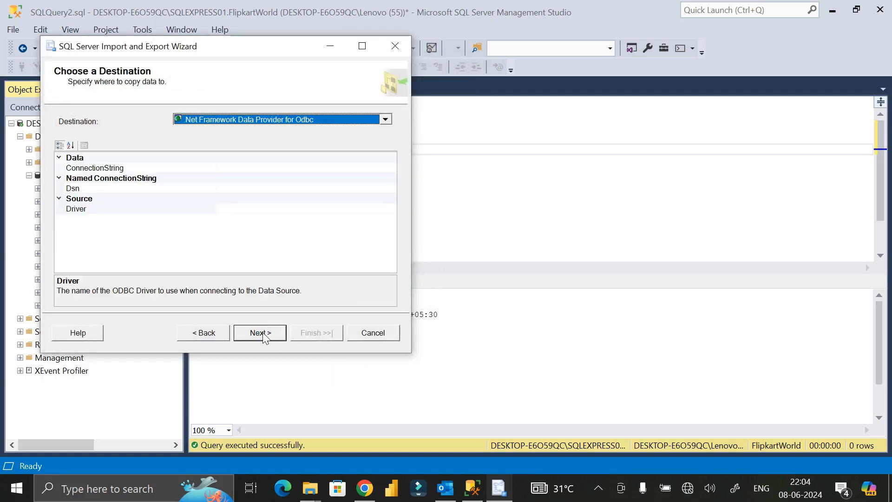
- Return to the data source settings, choose Microsoft Excel 2007-2010 as the Excel version and proceed to the destination page
click(205, 335)
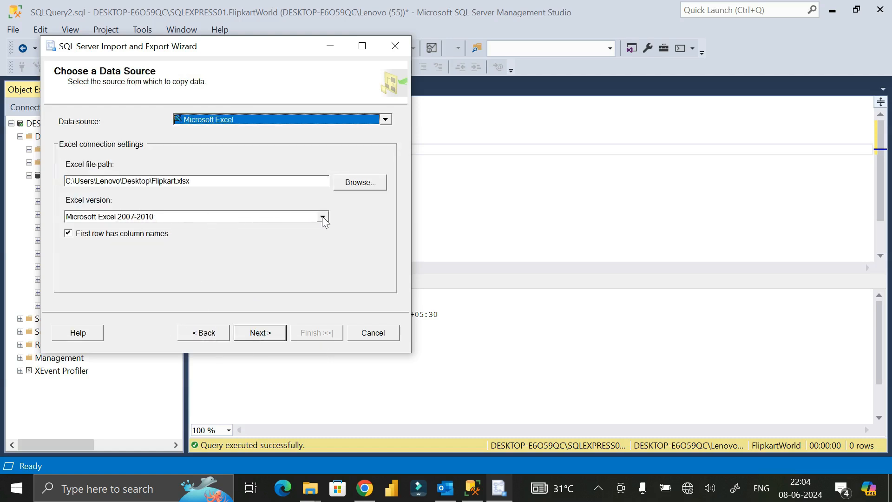
click(322, 216)
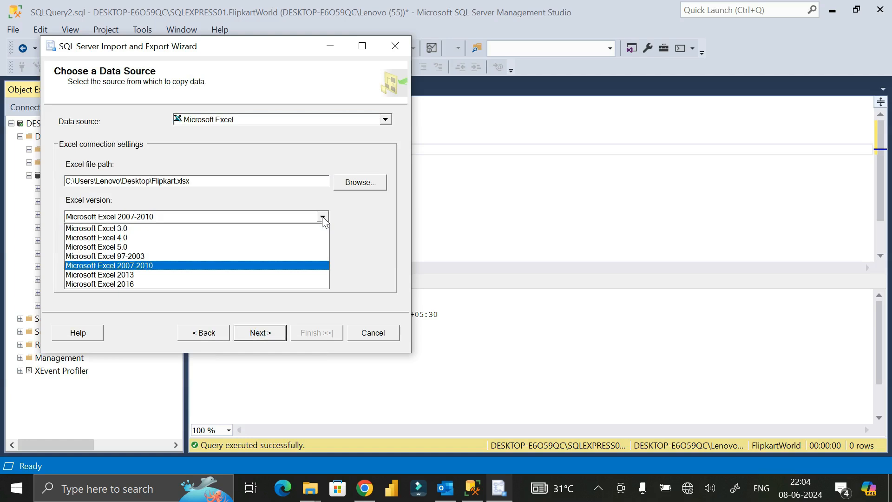
click(310, 267)
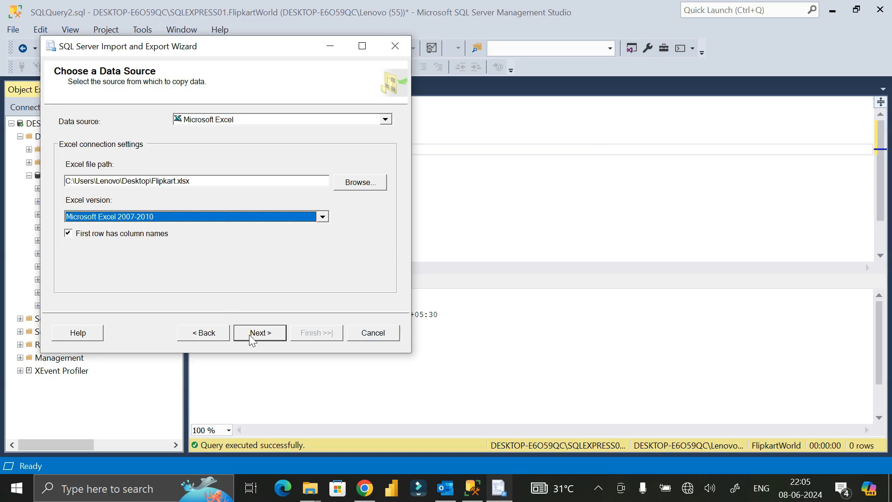
click(261, 335)
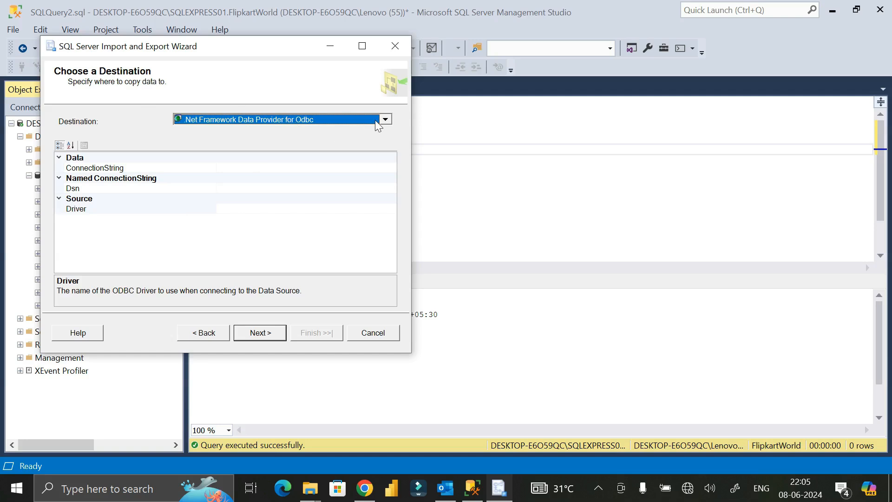
- Move the wizard clear of the object tree and set the destination to Microsoft OLE DB Provider for SQL Server
drag(293, 56, 471, 73)
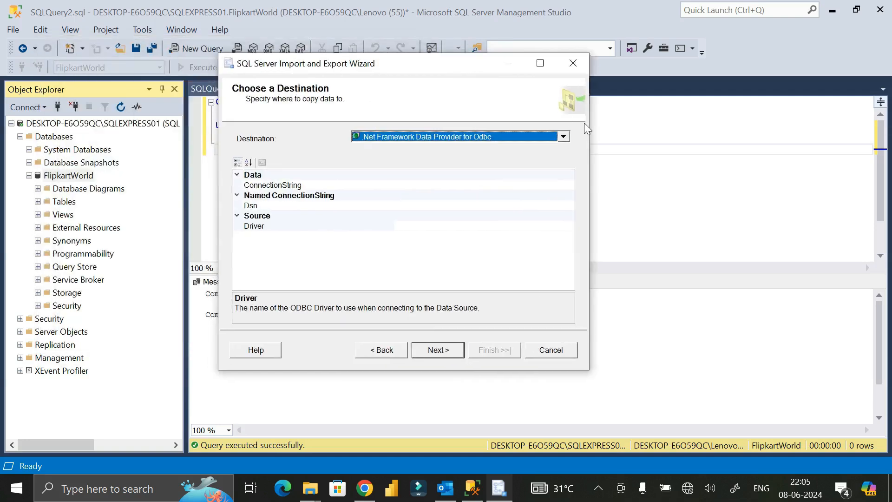
click(563, 136)
click(541, 139)
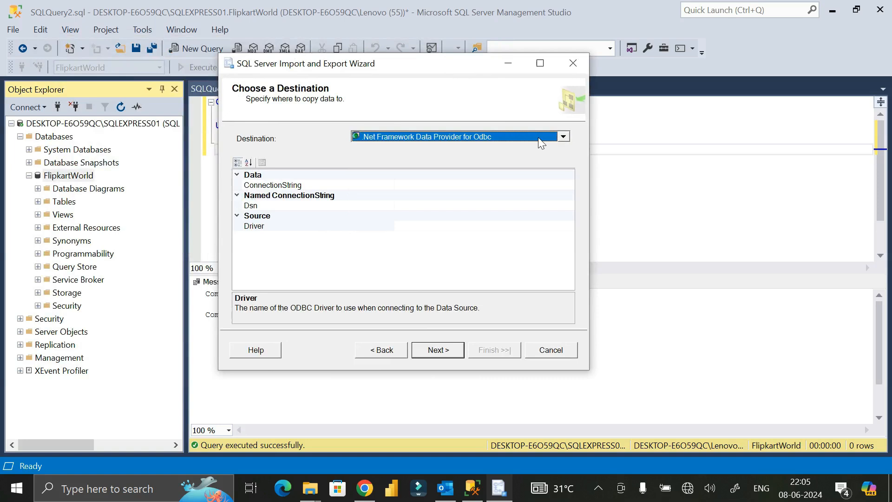
click(564, 136)
scroll(541, 181, down, 3)
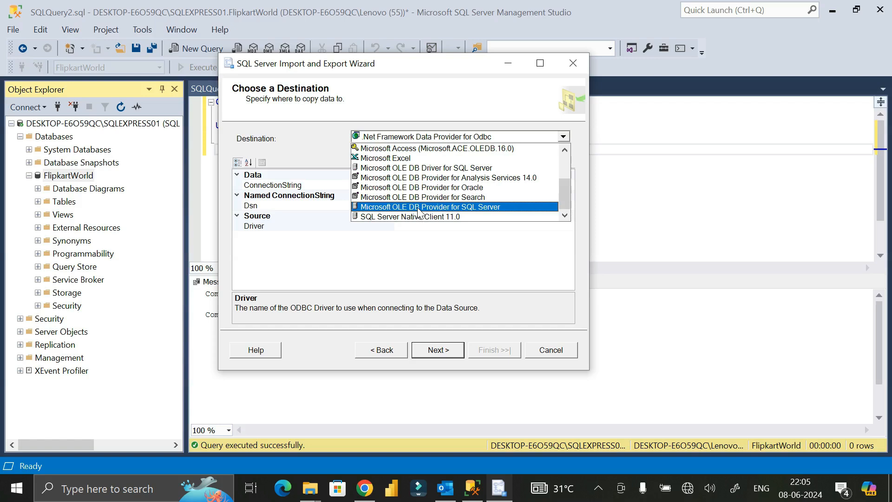
click(480, 208)
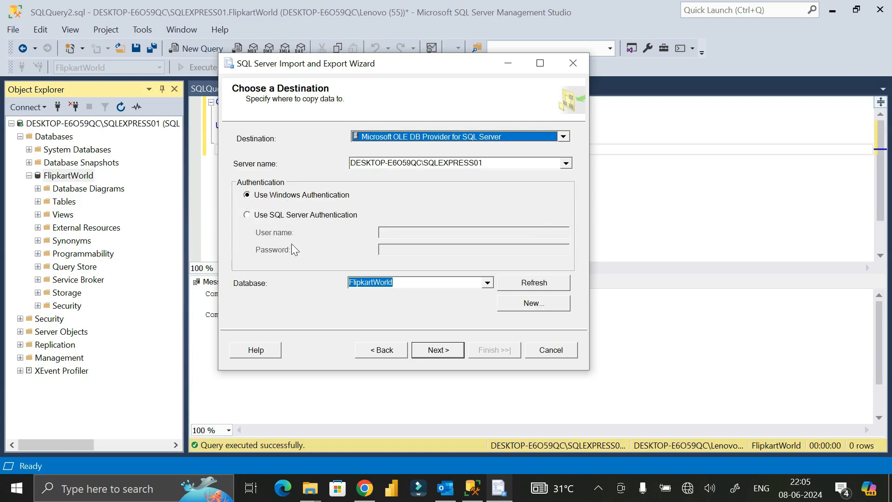
- Use Windows Authentication with FlipkartWorld as the destination database and proceed to the table copy options
click(247, 215)
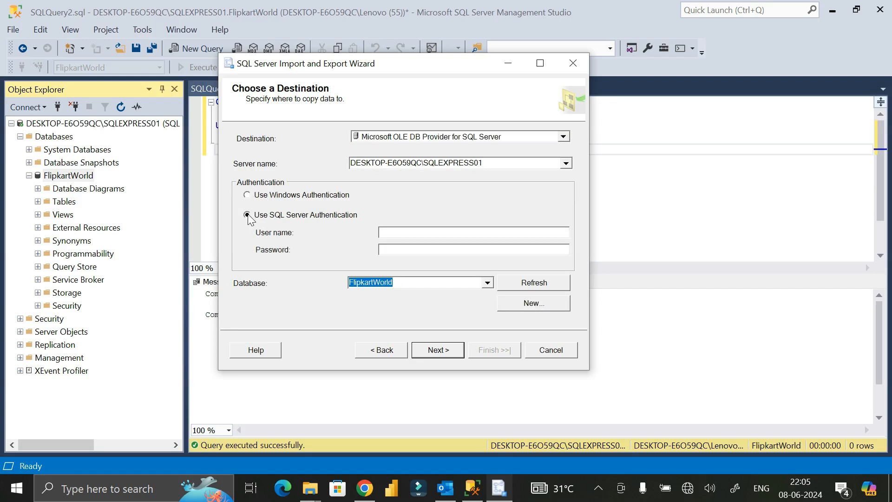
click(247, 196)
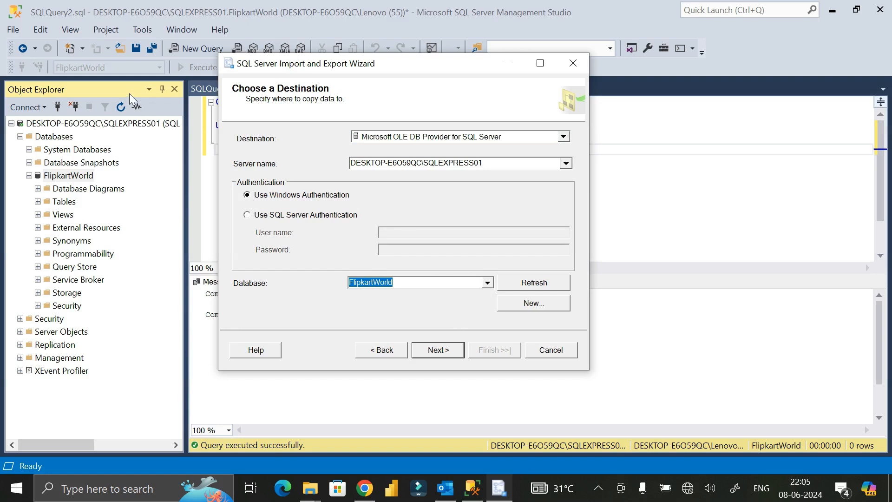
click(486, 282)
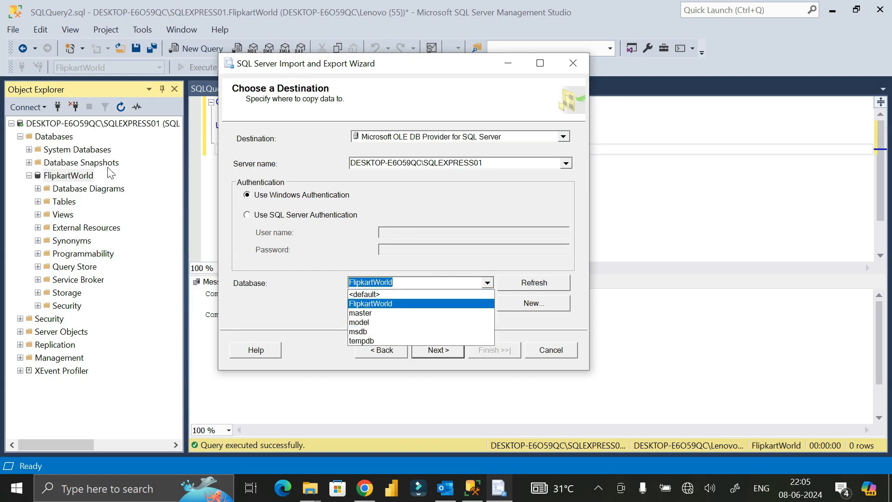
click(398, 304)
click(440, 350)
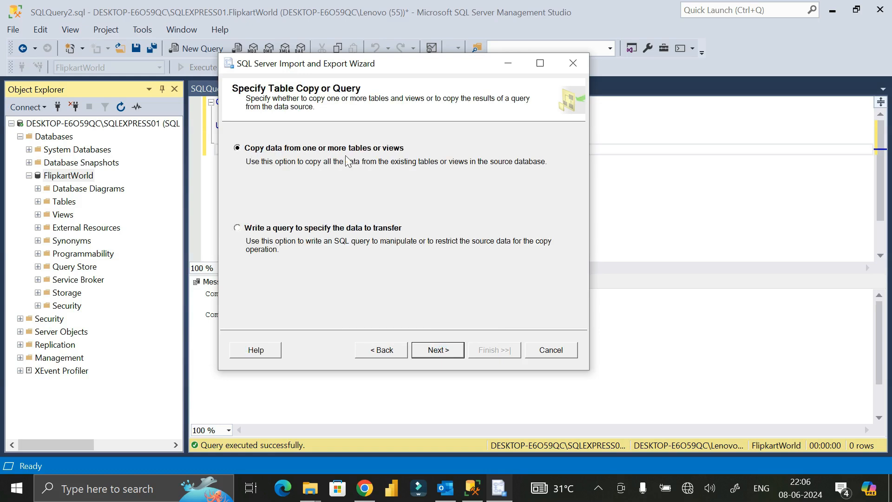
- Accept copying data from tables or views, select the `Orders` source table and proceed to the save and run page
click(439, 349)
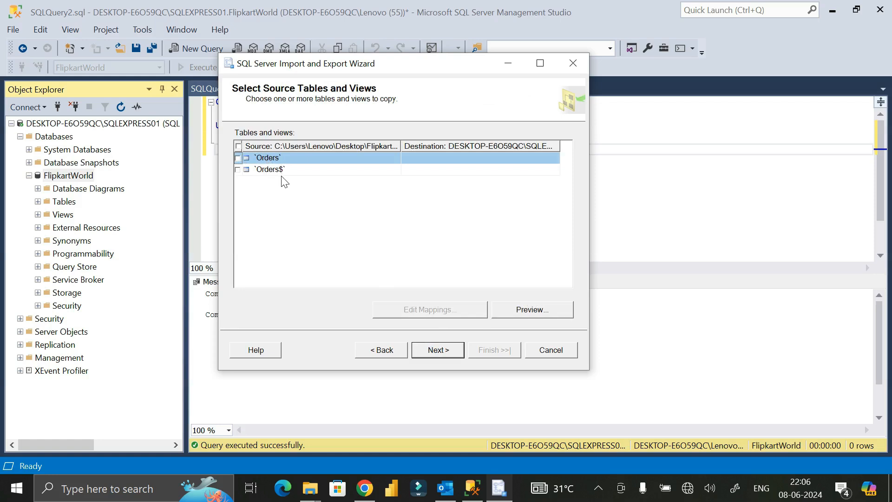
click(238, 159)
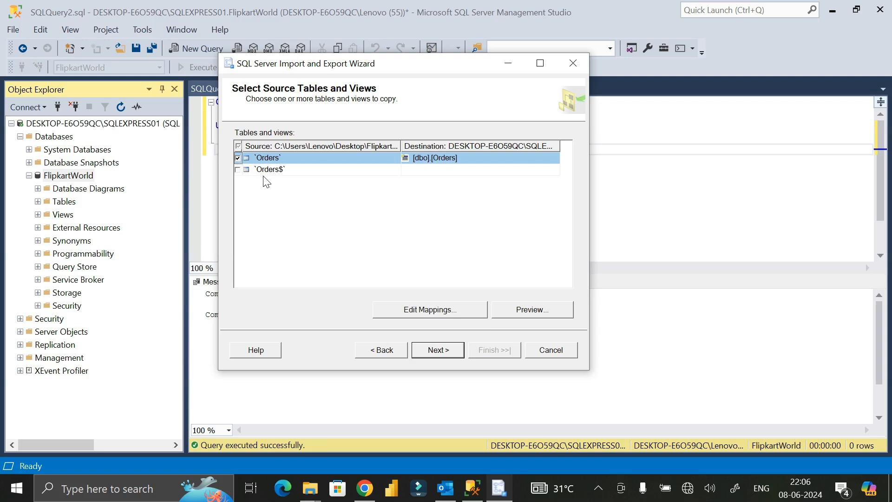
click(440, 350)
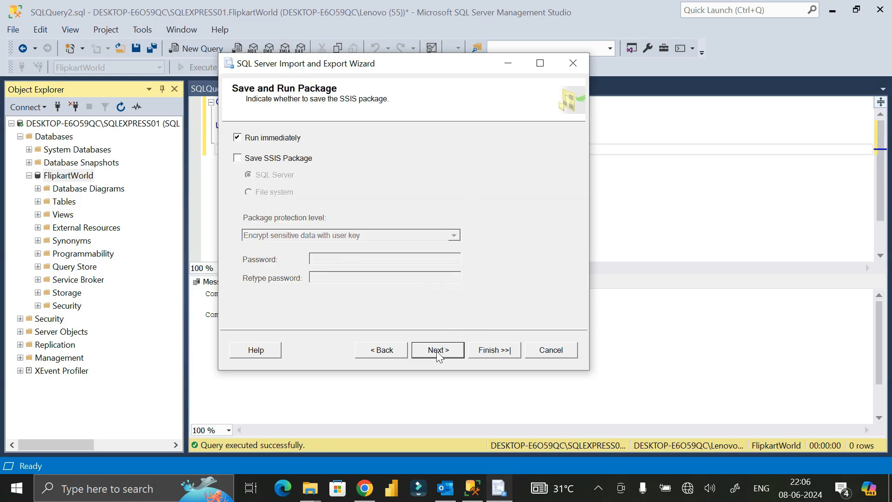
- Keep the package set to run immediately without saving it, run the Orders import and close the wizard
click(437, 350)
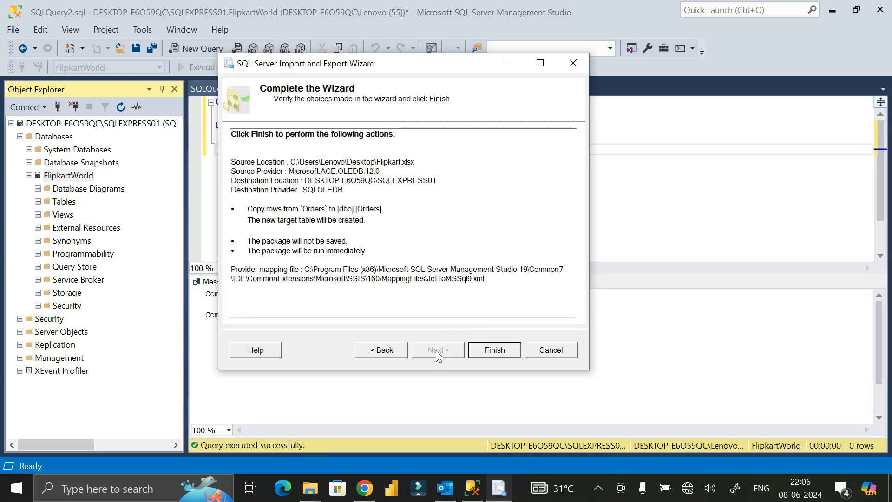
click(494, 351)
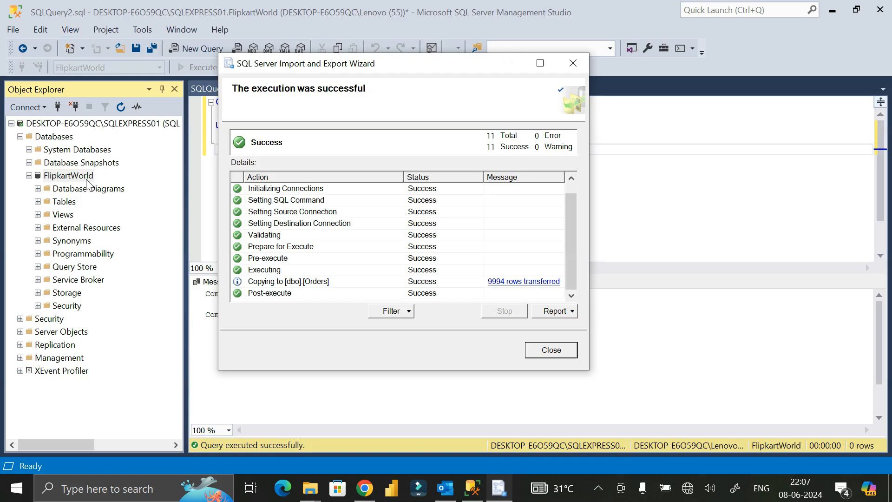
click(551, 350)
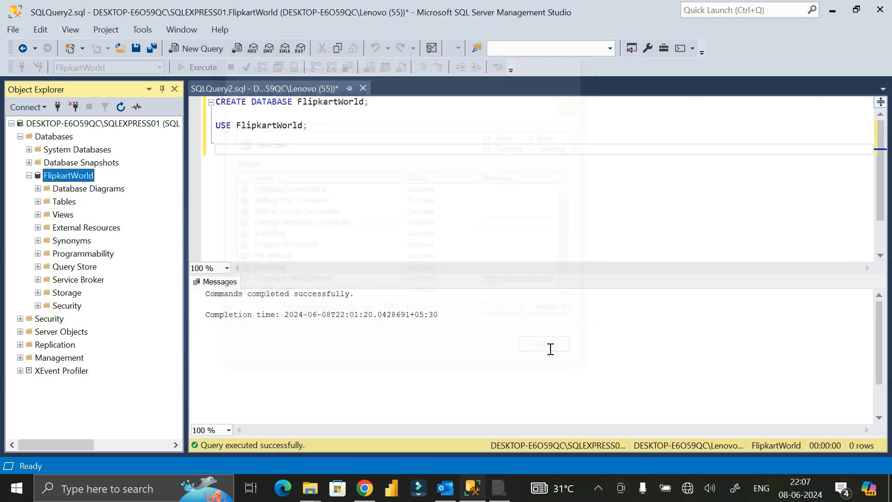
- Expand the Tables folder of the FlipkartWorld database and refresh it
click(38, 202)
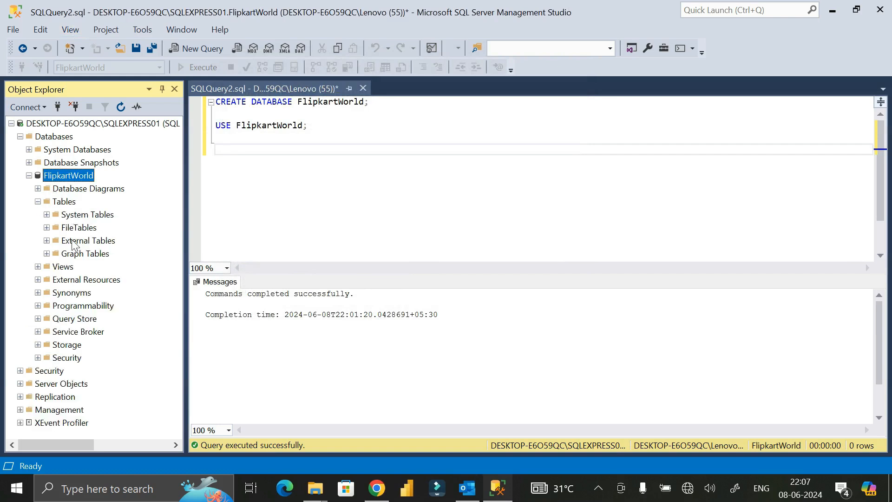
right_click(61, 202)
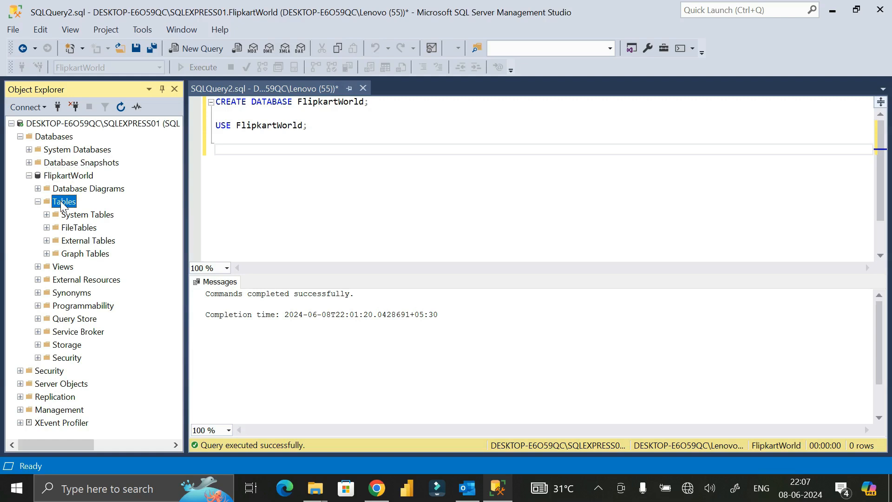
click(97, 275)
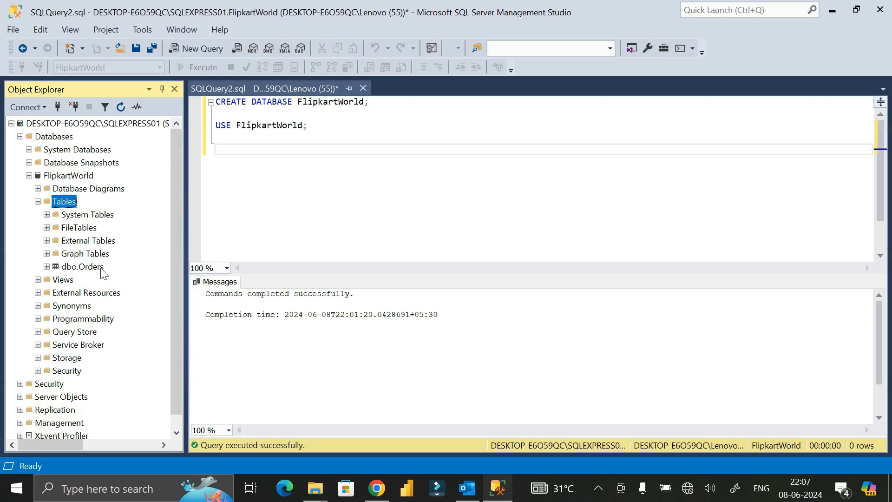
- Write the query `select * from [dbo].[Orders];` below the USE statement and execute only that line
click(223, 218)
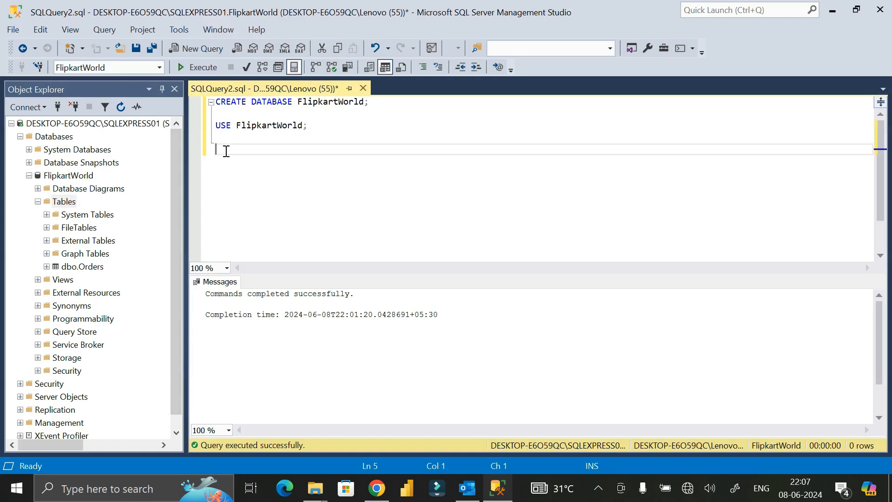
text(select * from)
drag(87, 268, 329, 187)
click(364, 149)
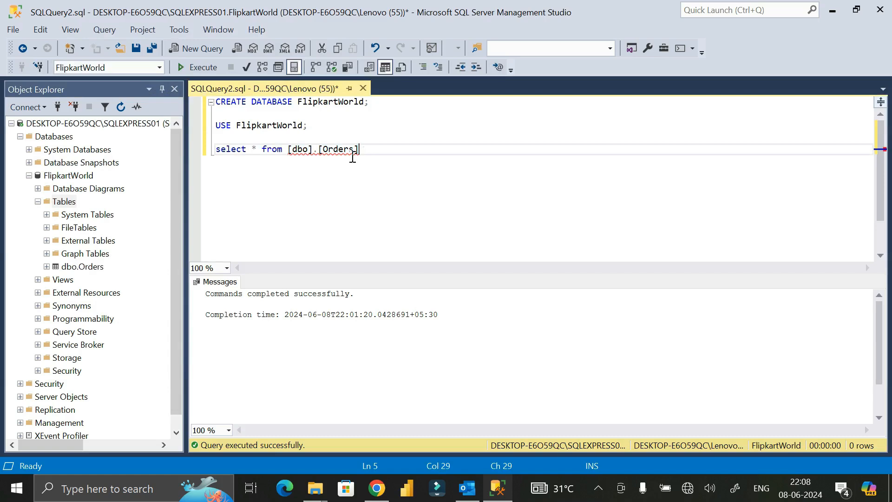
drag(363, 155, 215, 151)
click(203, 67)
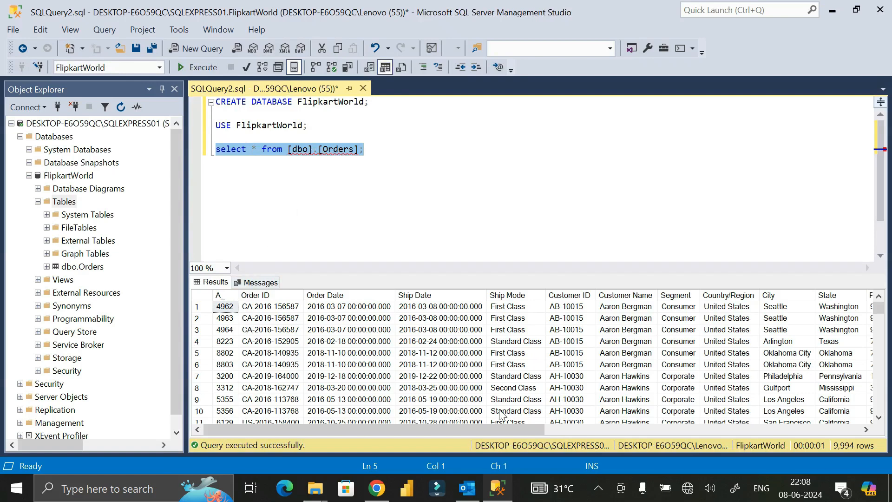
click(383, 147)
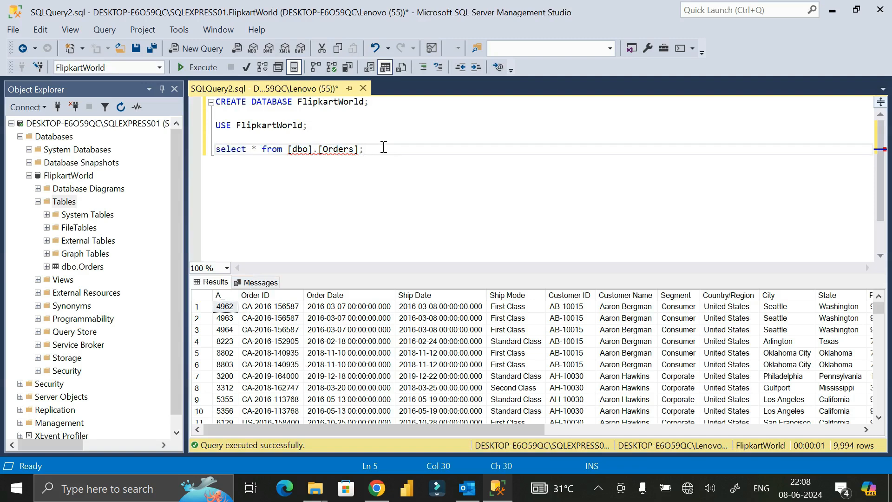